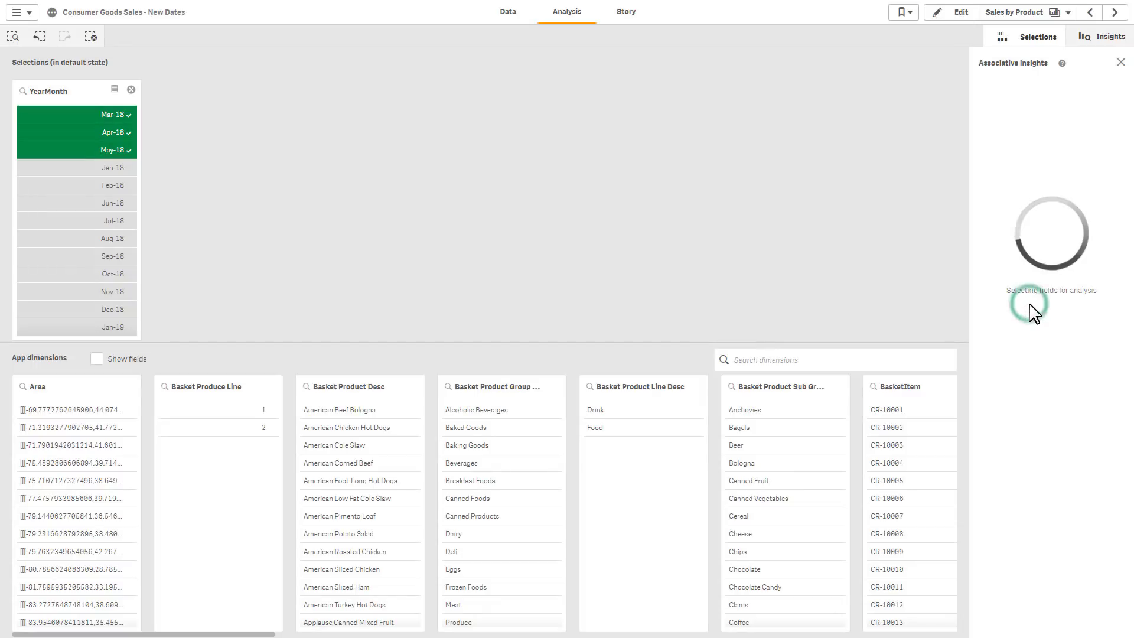
Open the YearMonth and Product insight cards to see the excluded products' Margin Amount
left_click(1063, 242)
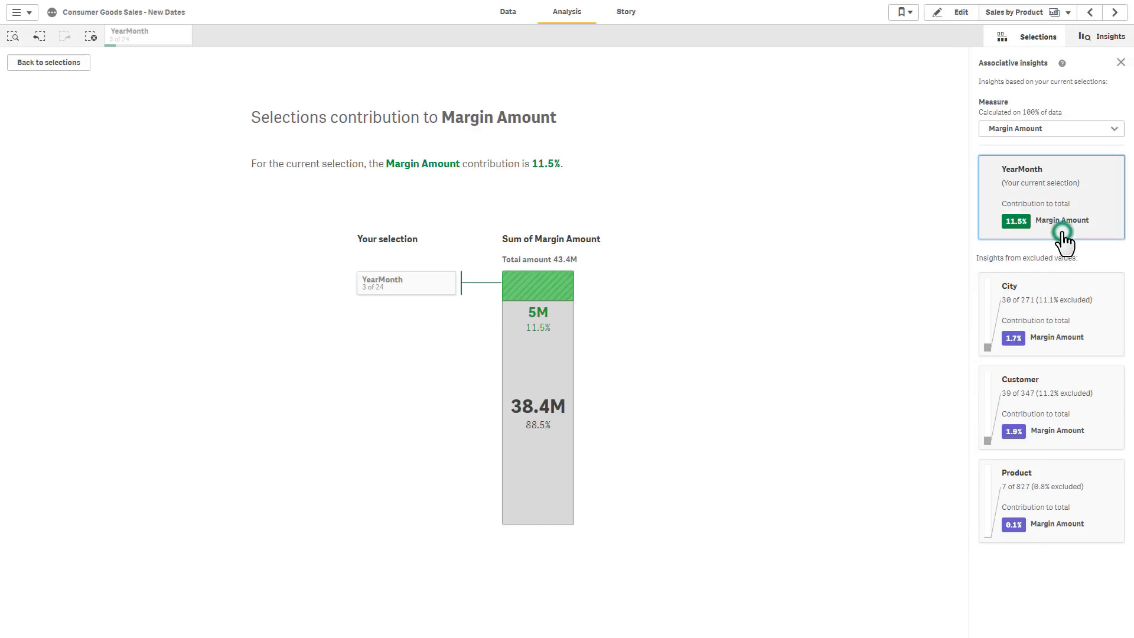
left_click(1084, 472)
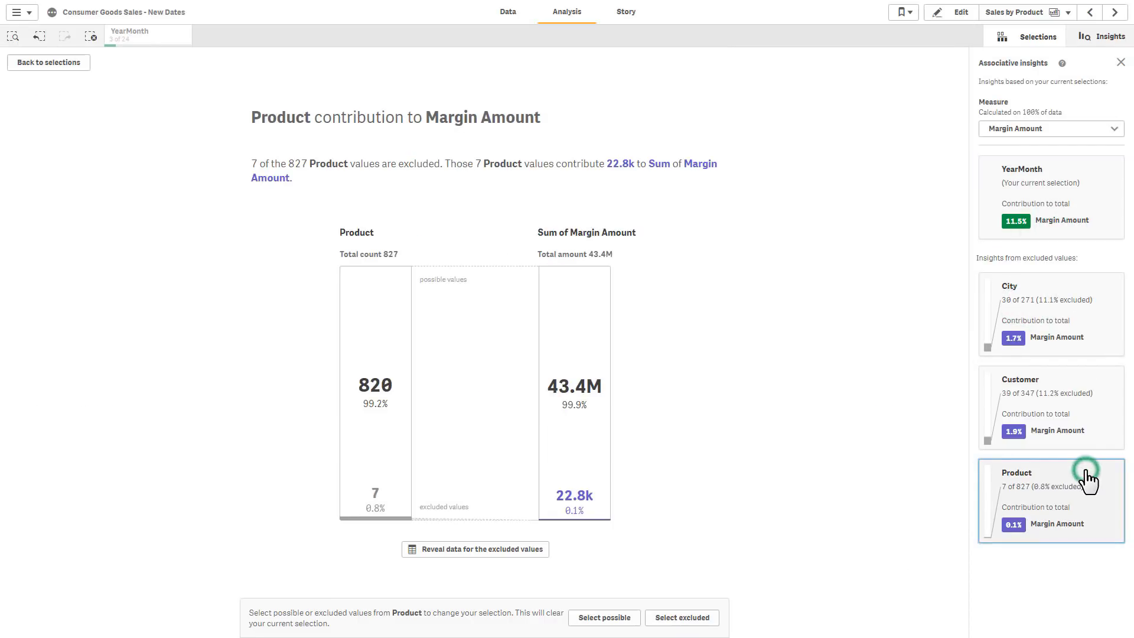
left_click(540, 549)
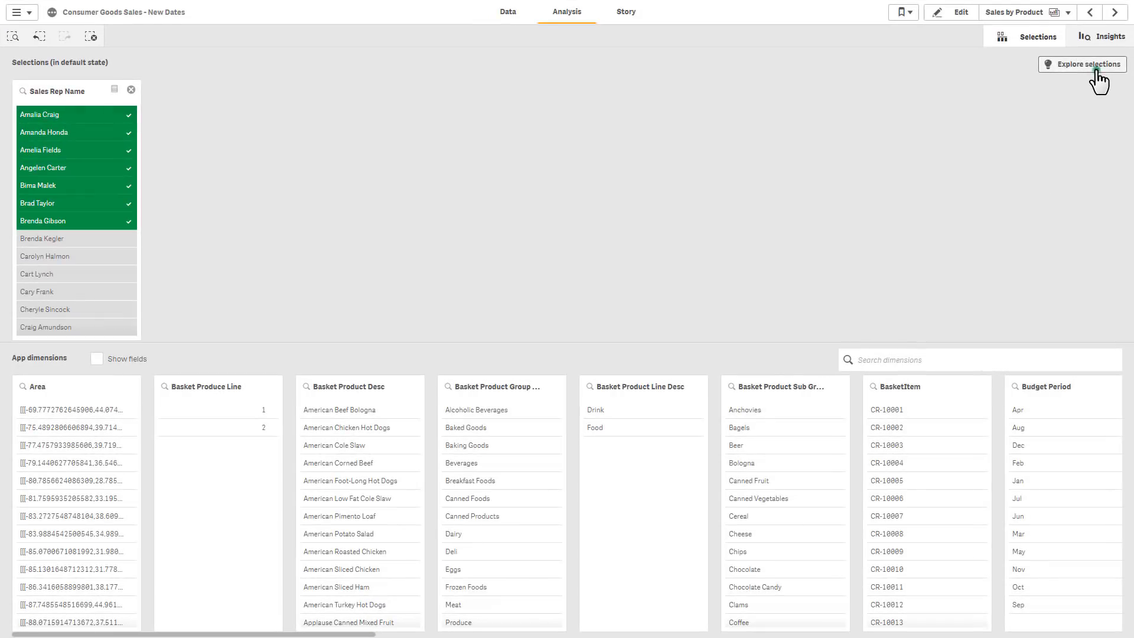
Generate insights, open the Customer card, and reveal the 274 excluded customers' Margin Amount
left_click(1054, 223)
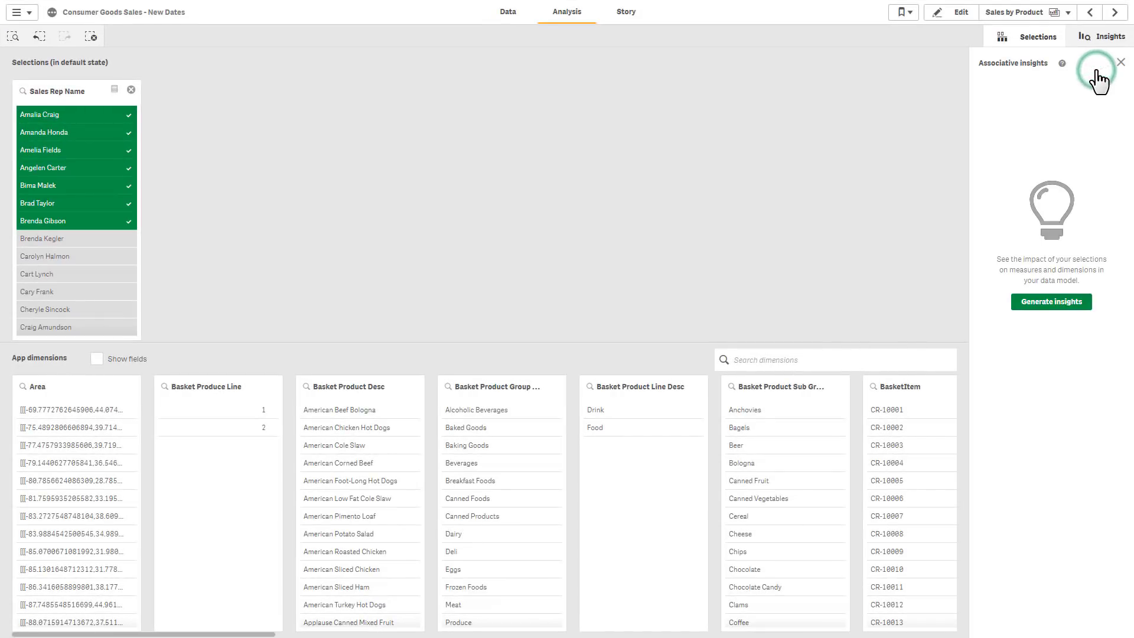
left_click(1085, 306)
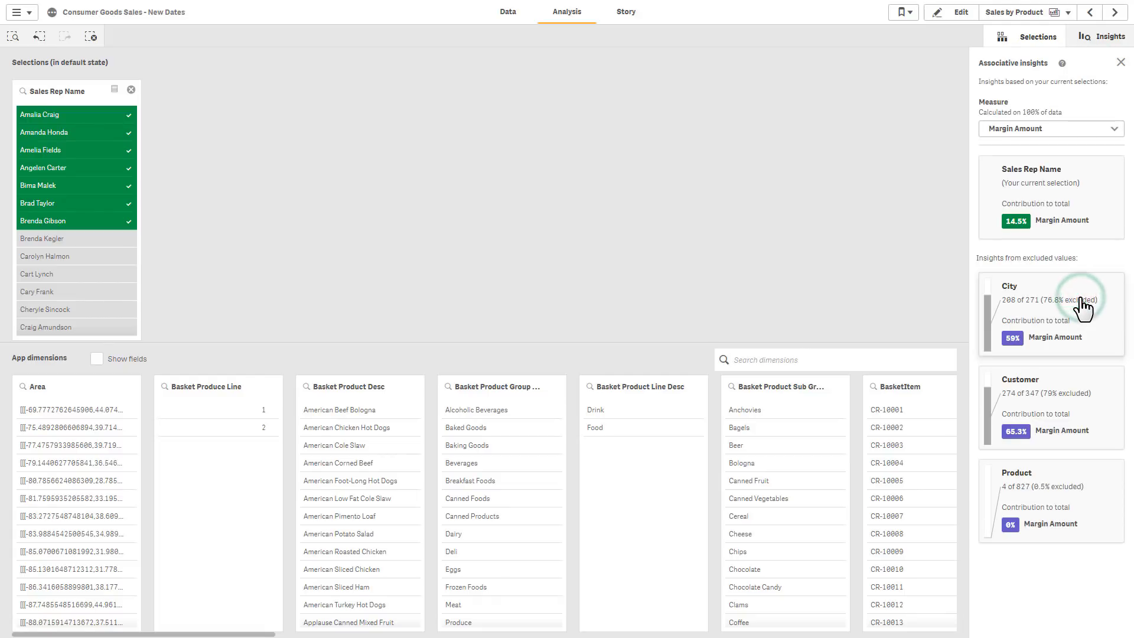
left_click(1070, 407)
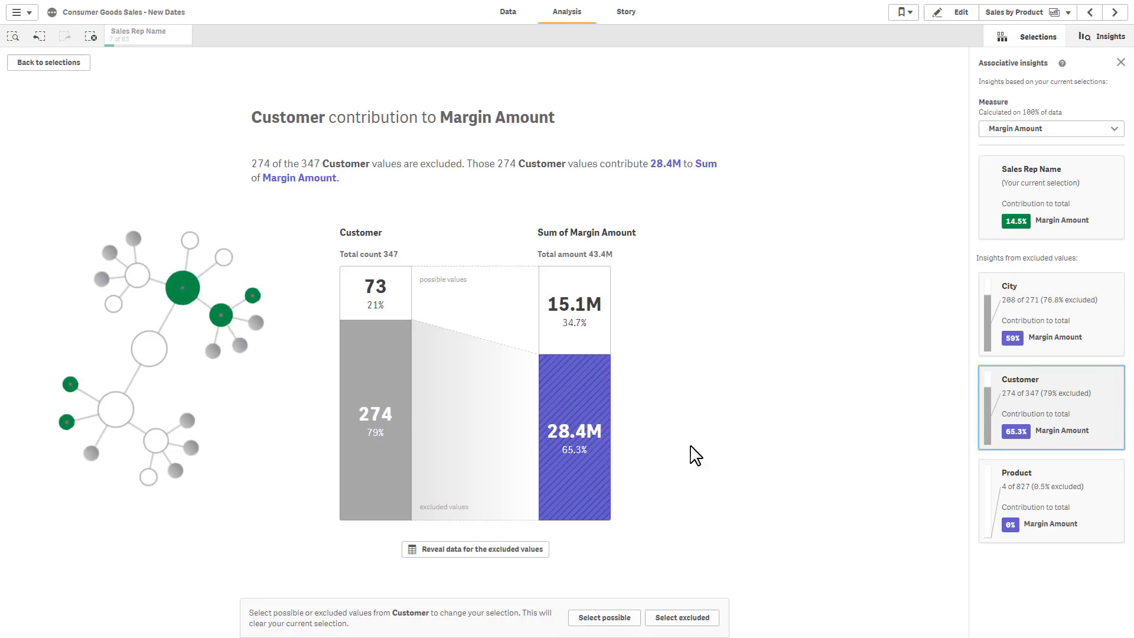
left_click(541, 555)
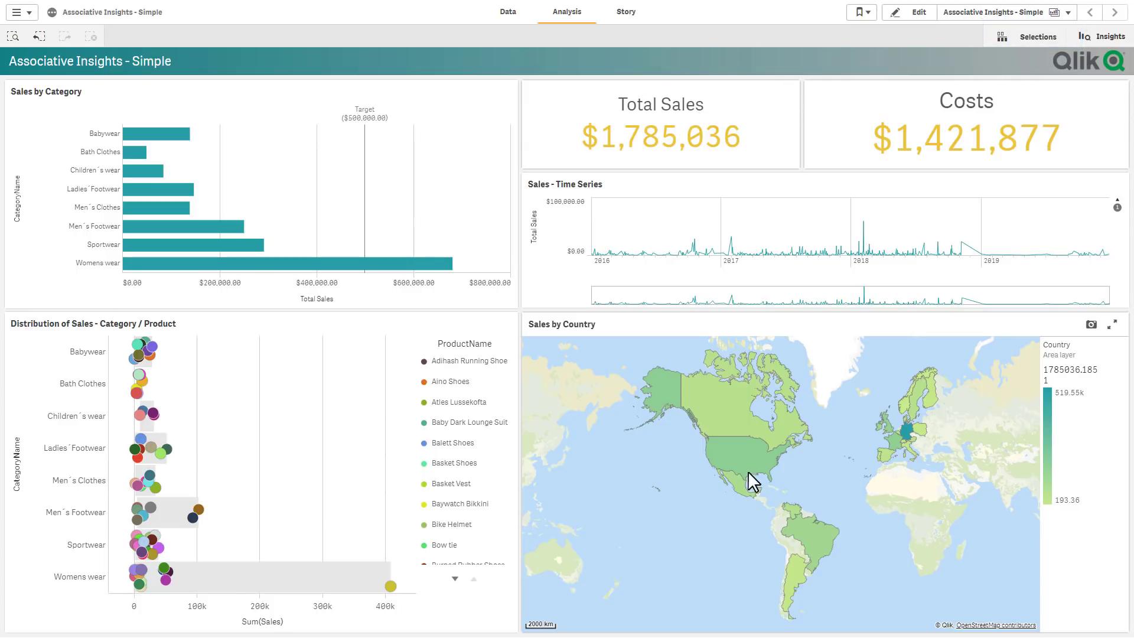
Select and confirm Germany on the Sales by Country map, giving Total Sales $519,554
mouse_move(909, 436)
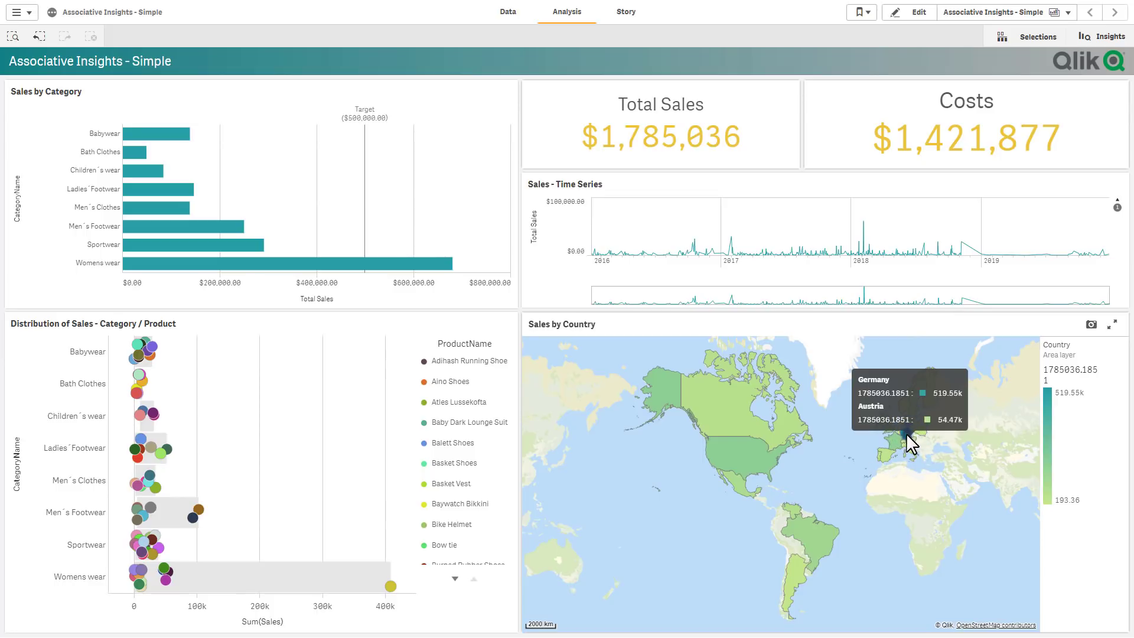
left_click(909, 434)
mouse_move(909, 435)
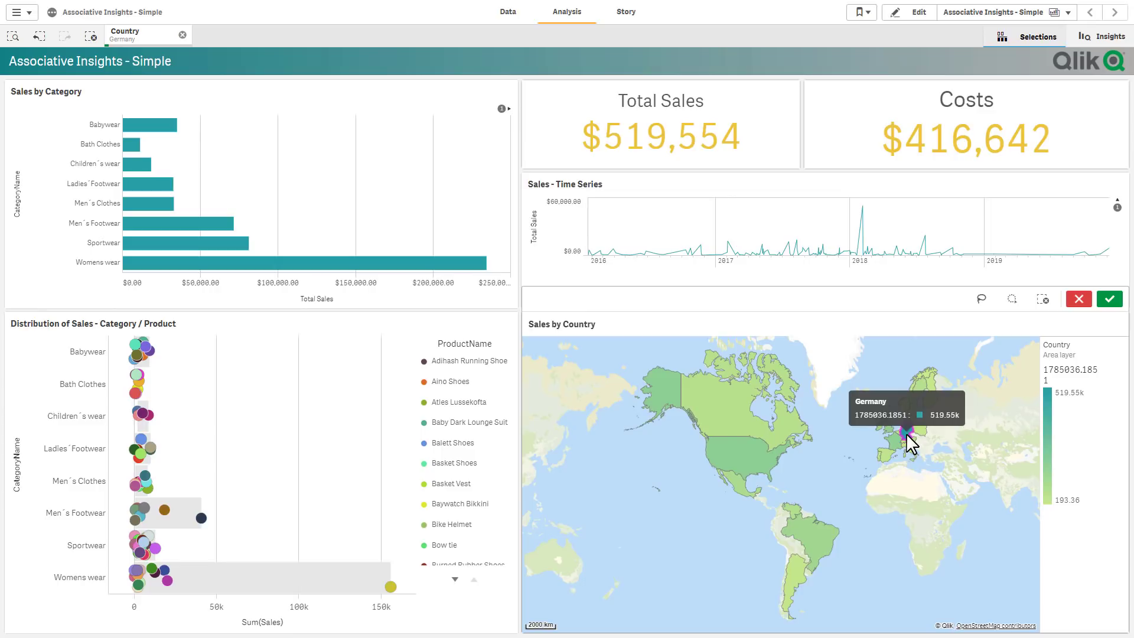
left_click(1108, 301)
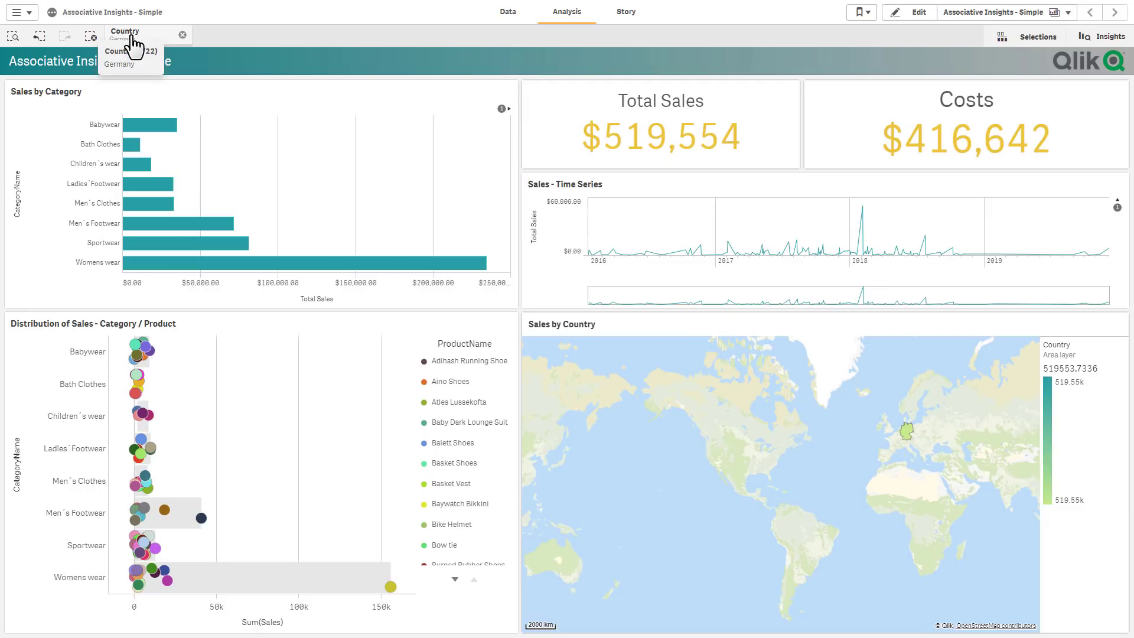
Open the Selections overview and scroll through the listed app fields
left_click(1036, 37)
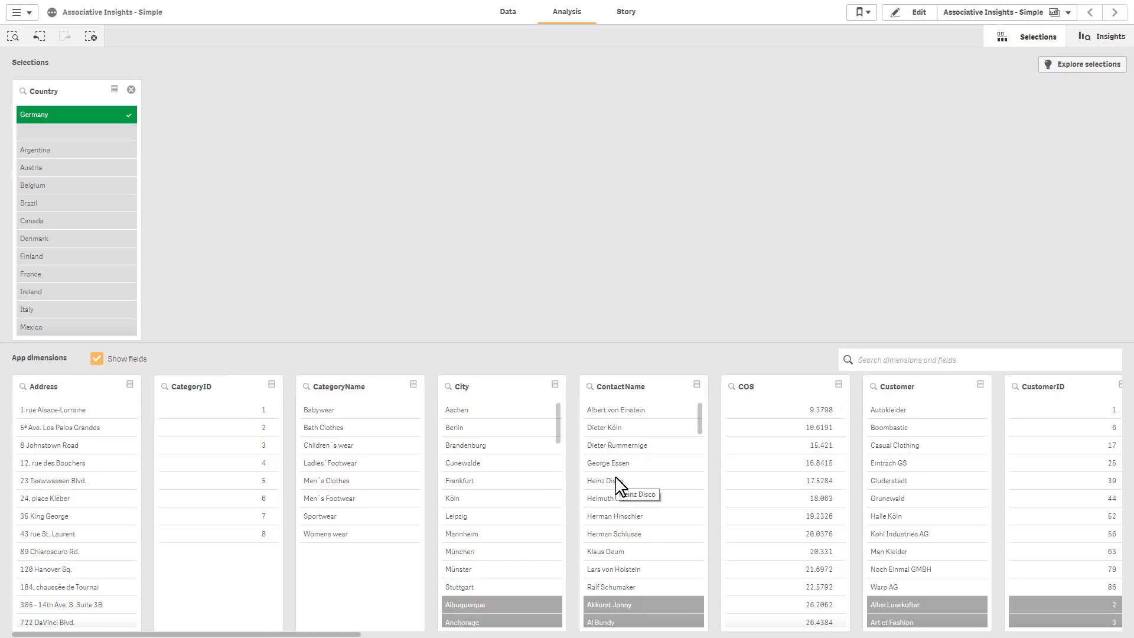
scroll(617, 493, "down", 5)
scroll(486, 520, "down", 5)
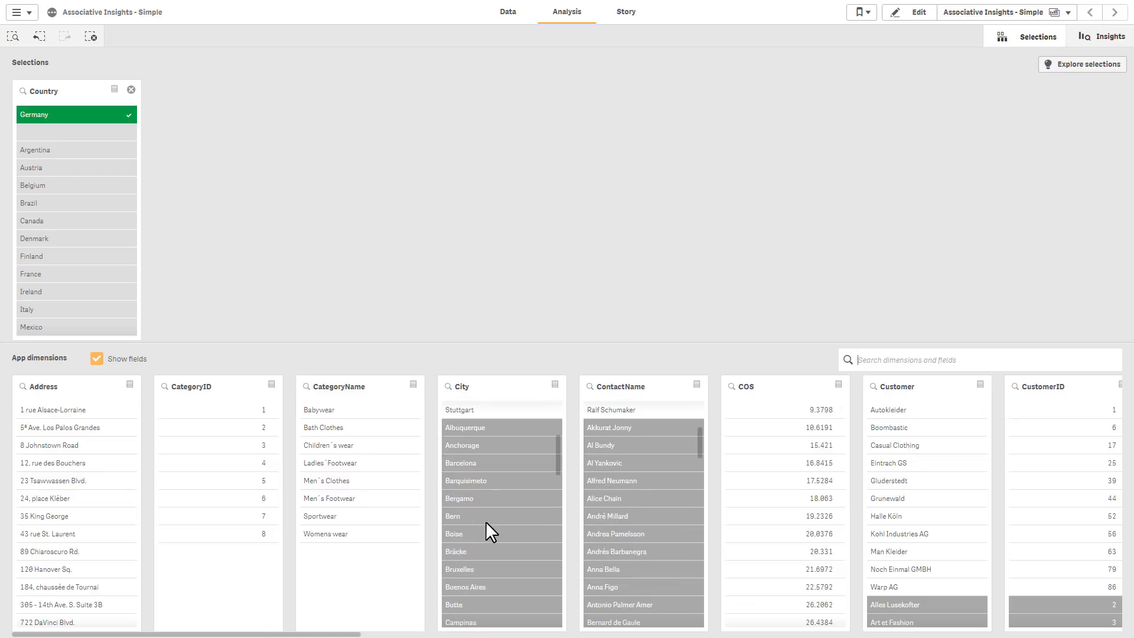
scroll(486, 520, "up", 5)
scroll(644, 517, "up", 3)
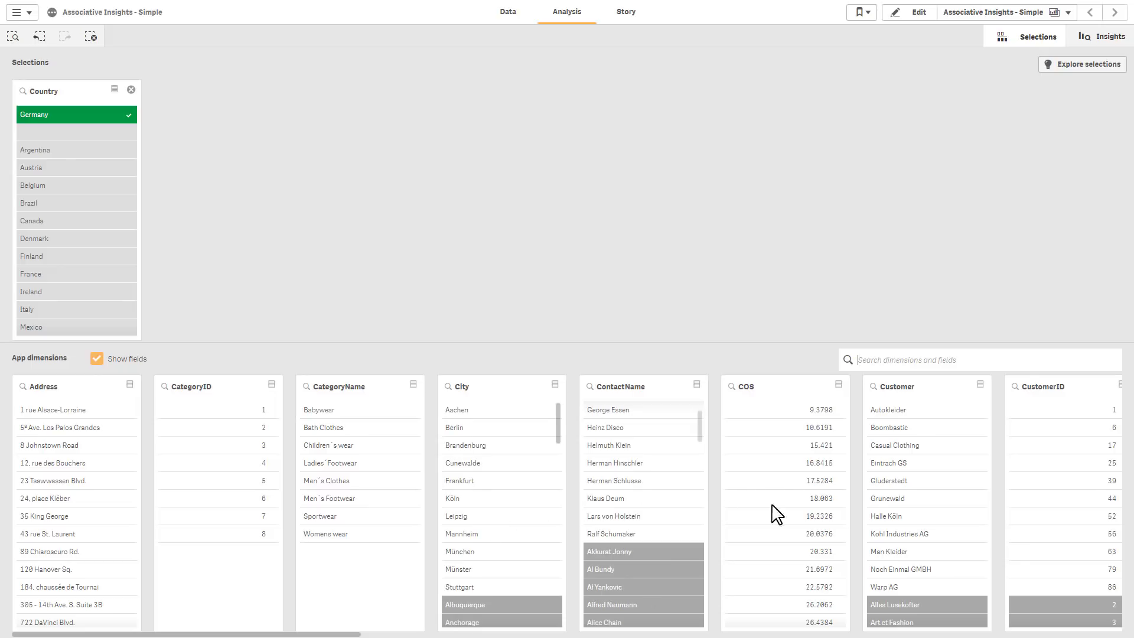
scroll(889, 505, "down", 5)
scroll(940, 526, "up", 5)
Search the dimensions for 'pro' to list ProductID and ProductName
type("pro")
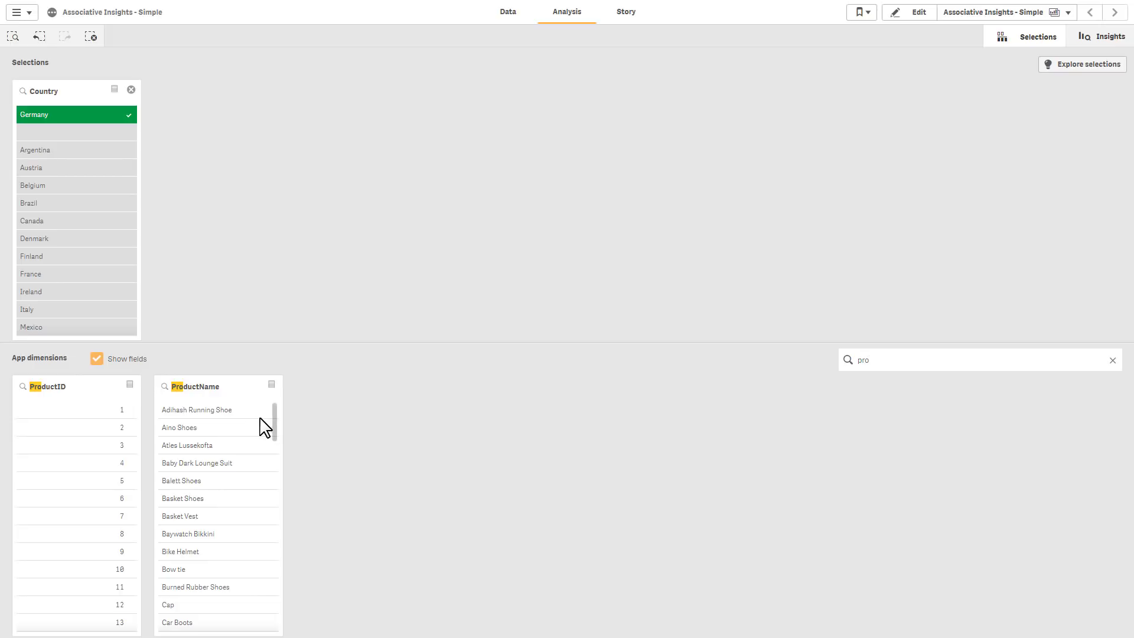
Scroll the ProductName values to the bottom to reveal Langoste Shirt
left_click(273, 422)
left_click_drag(274, 422, 271, 623)
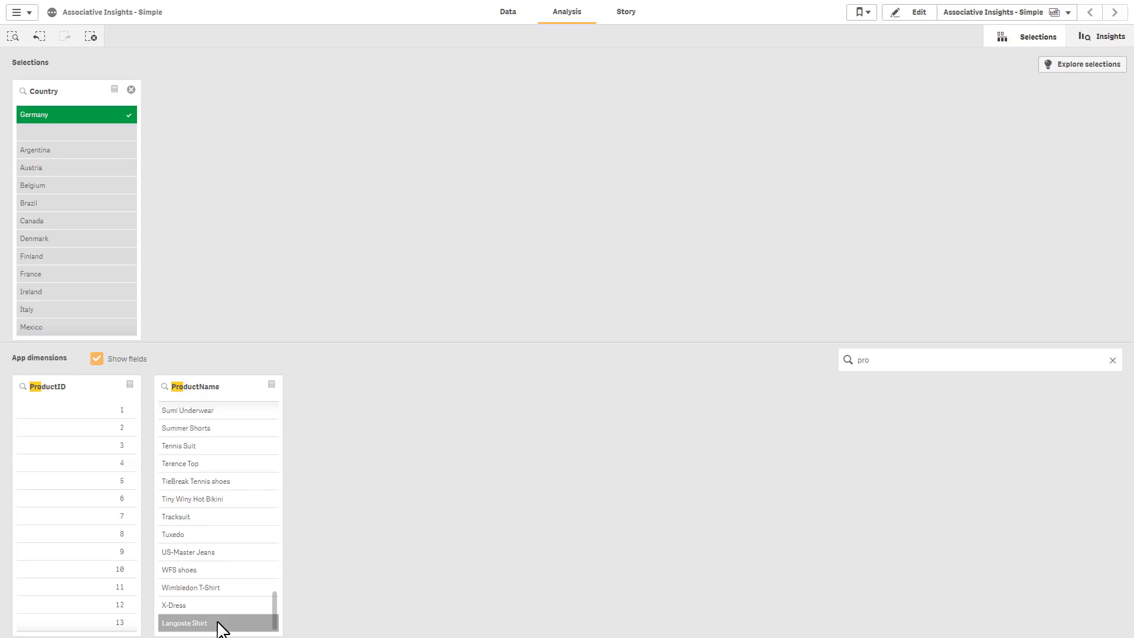
Try selecting Langoste Shirt, cancel it, and clear the 'pro' field search
left_click(220, 625)
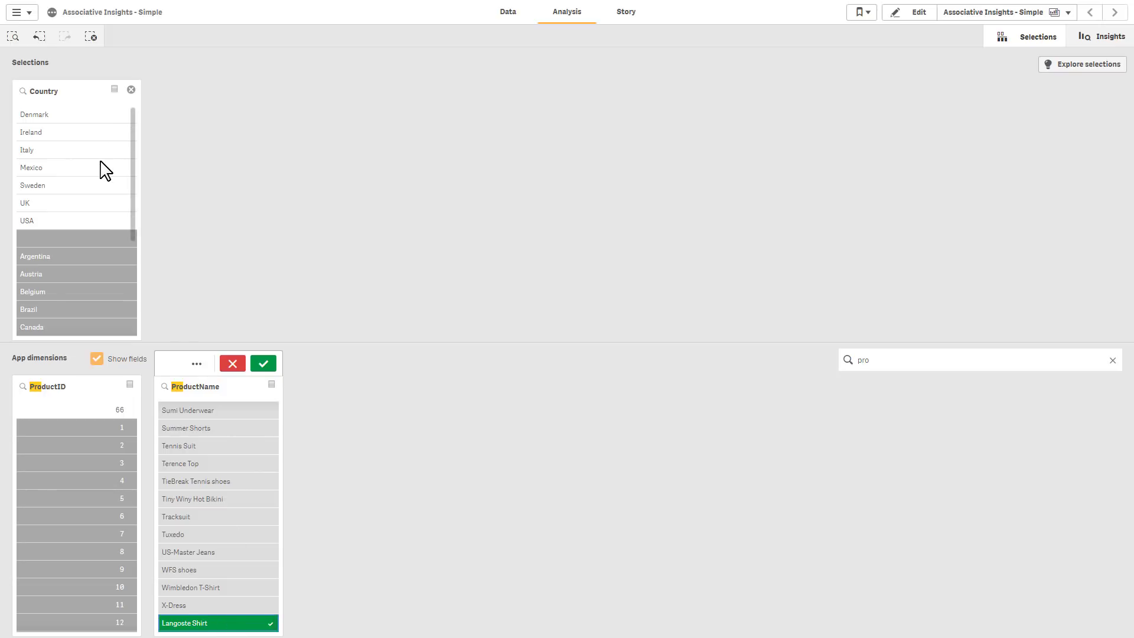
scroll(109, 230, "down", 3)
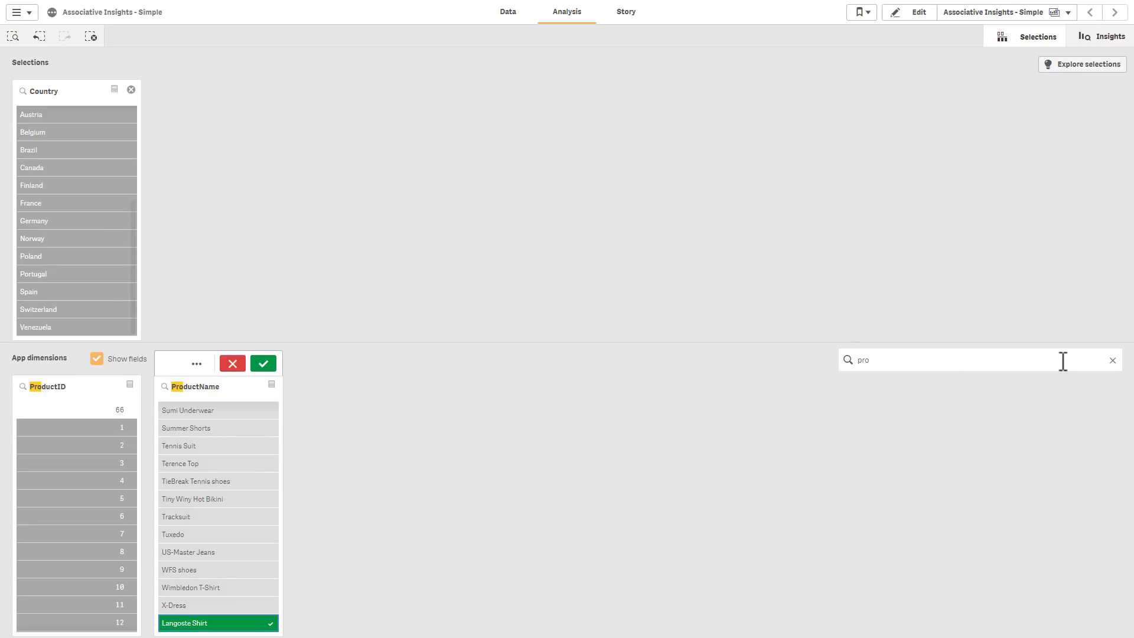
left_click(233, 363)
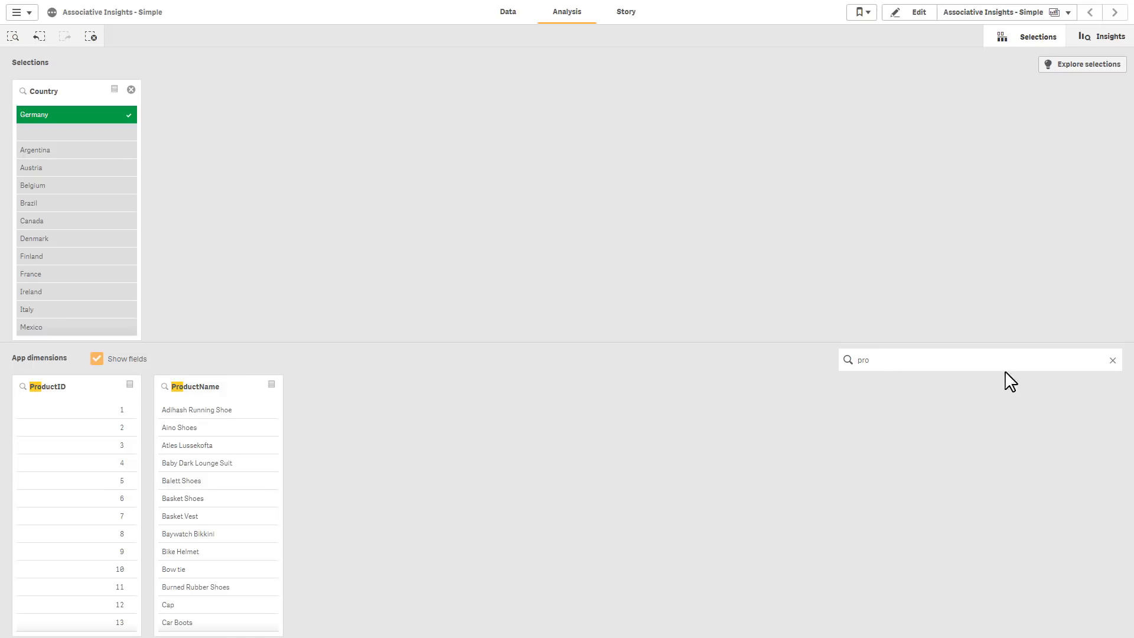
left_click(1112, 360)
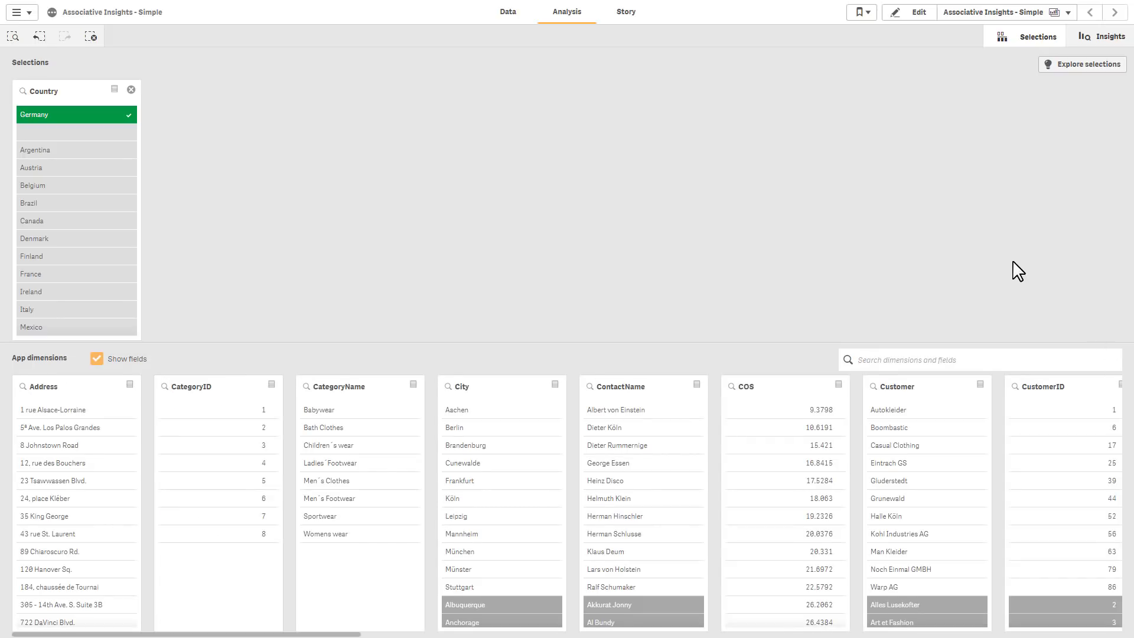
Generate insights for Germany and switch the insight measure from GP to Sales
left_click(1076, 62)
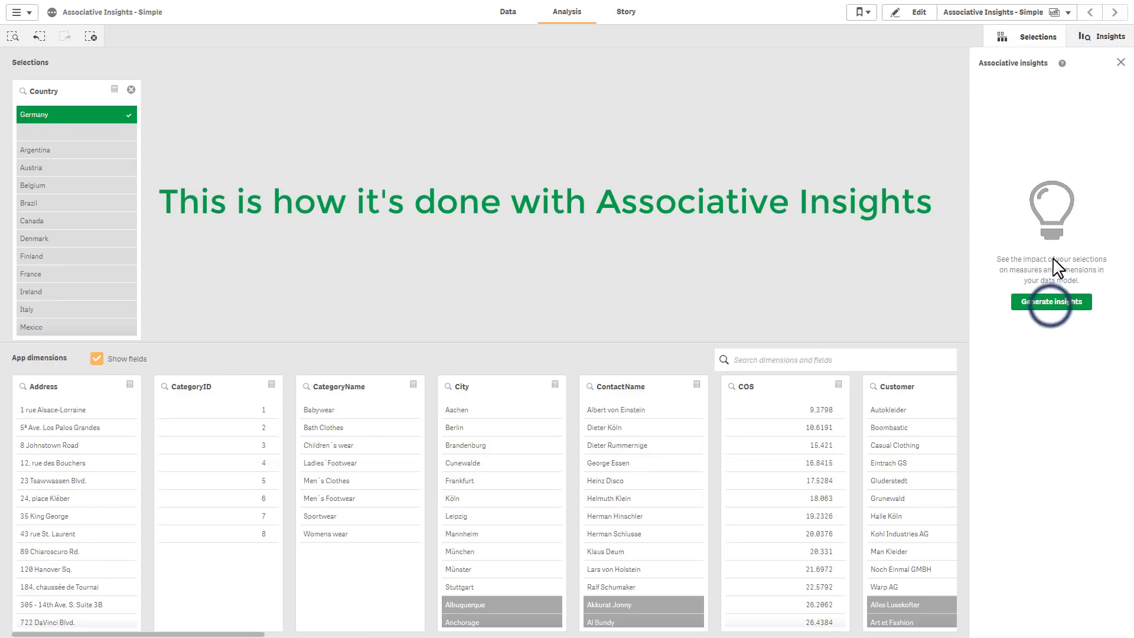
left_click(1051, 302)
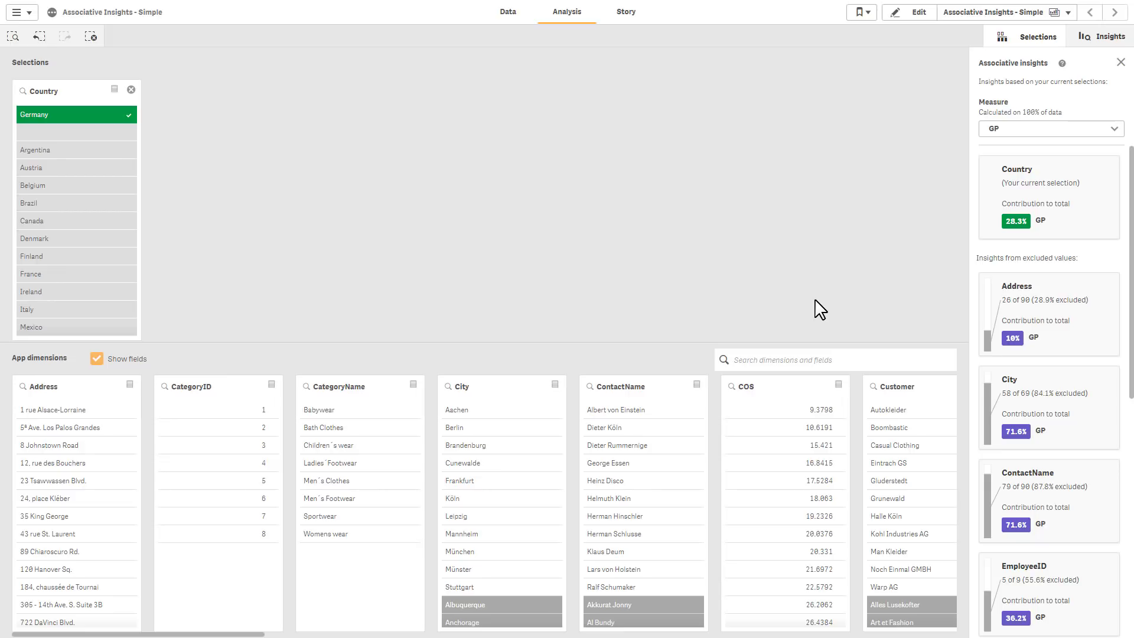
left_click(1022, 132)
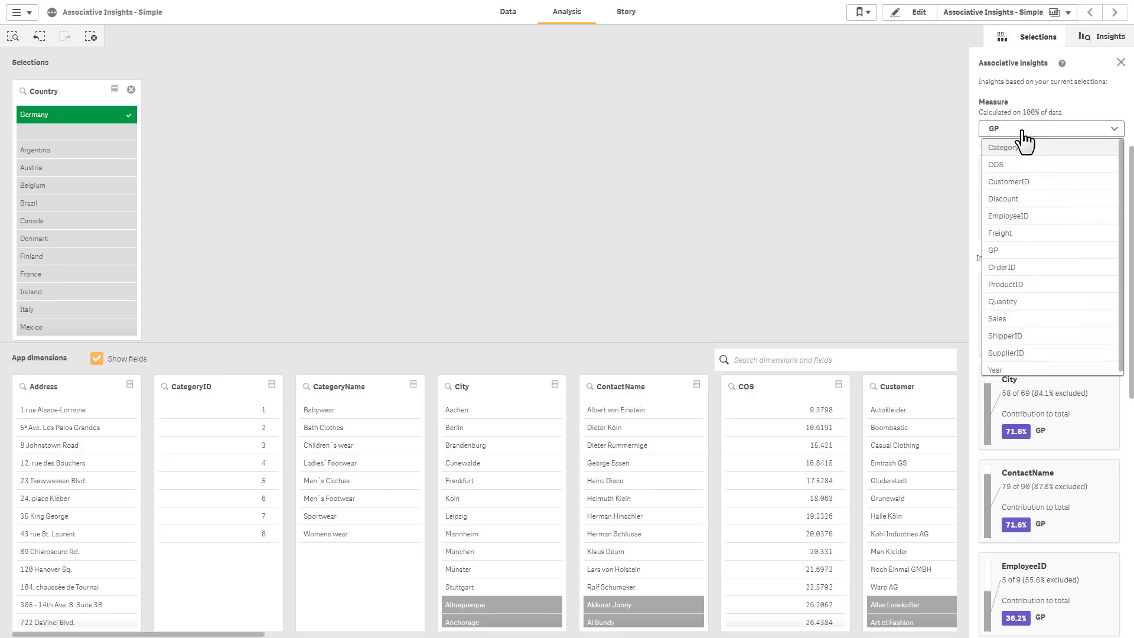
left_click(1017, 320)
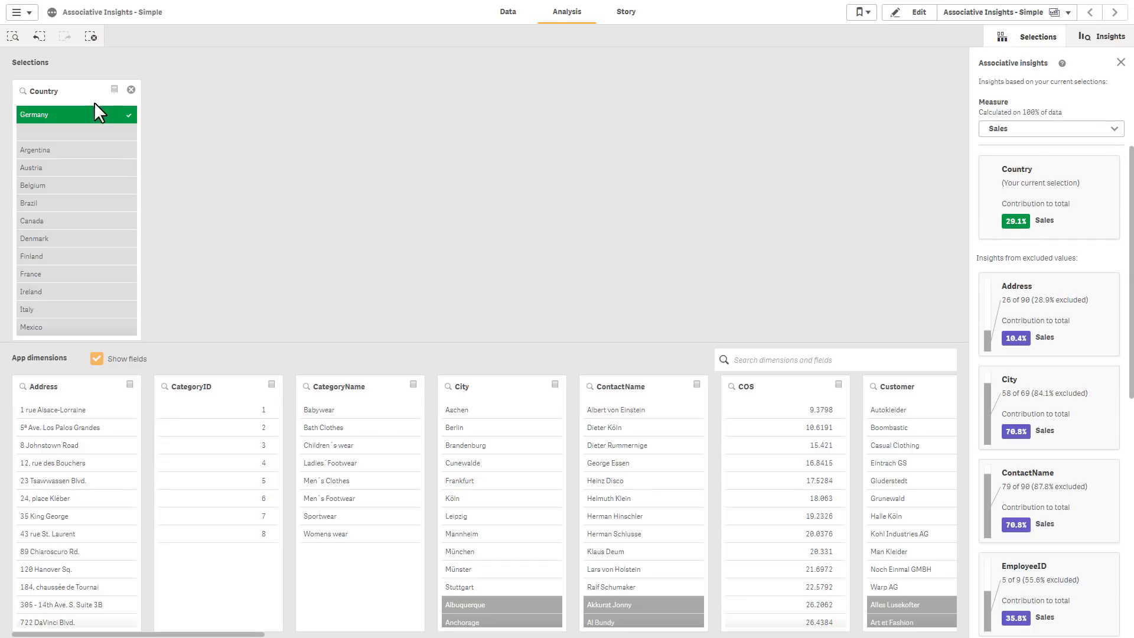
Open the Country insight for Germany's 29.1% Sales share and scroll through the insight cards
left_click(1078, 219)
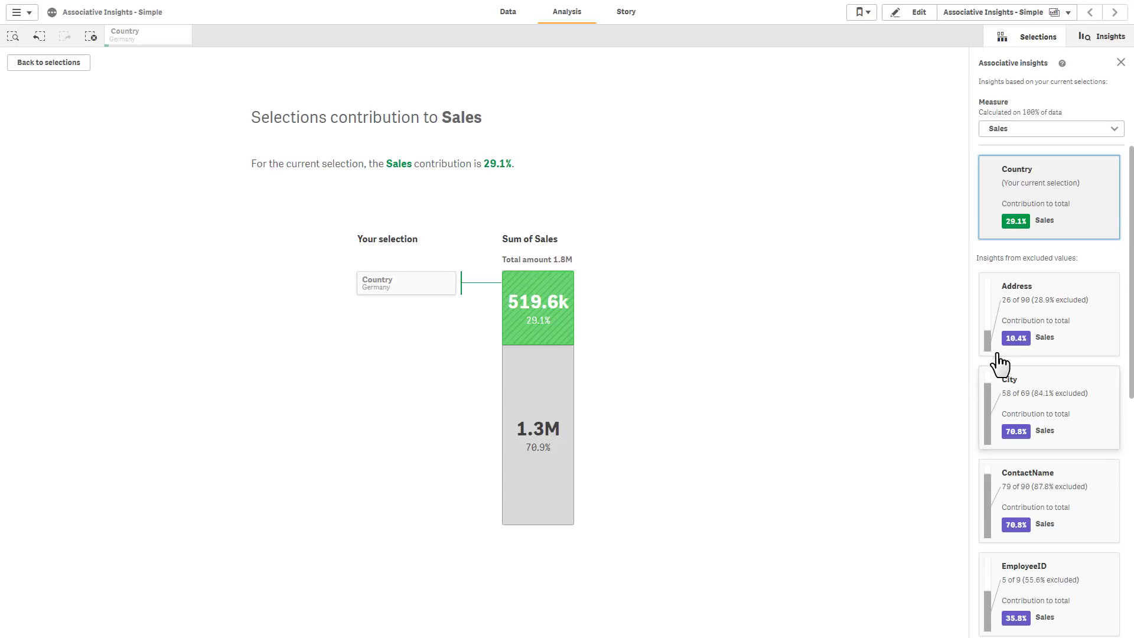
scroll(1037, 286, "down", 1)
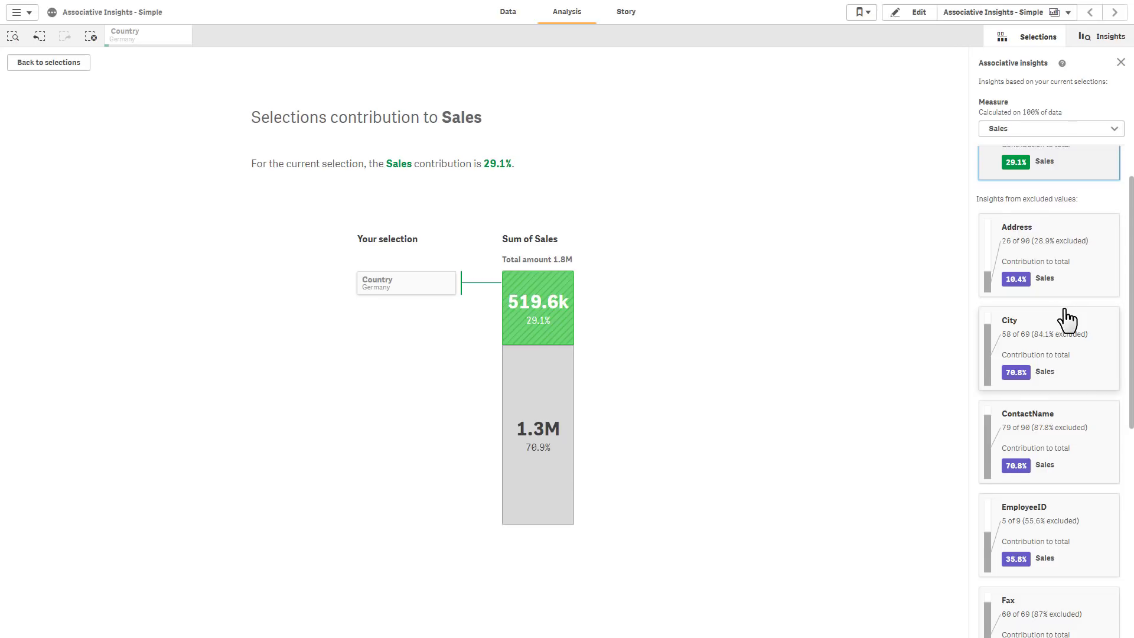
scroll(1066, 313, "down", 4)
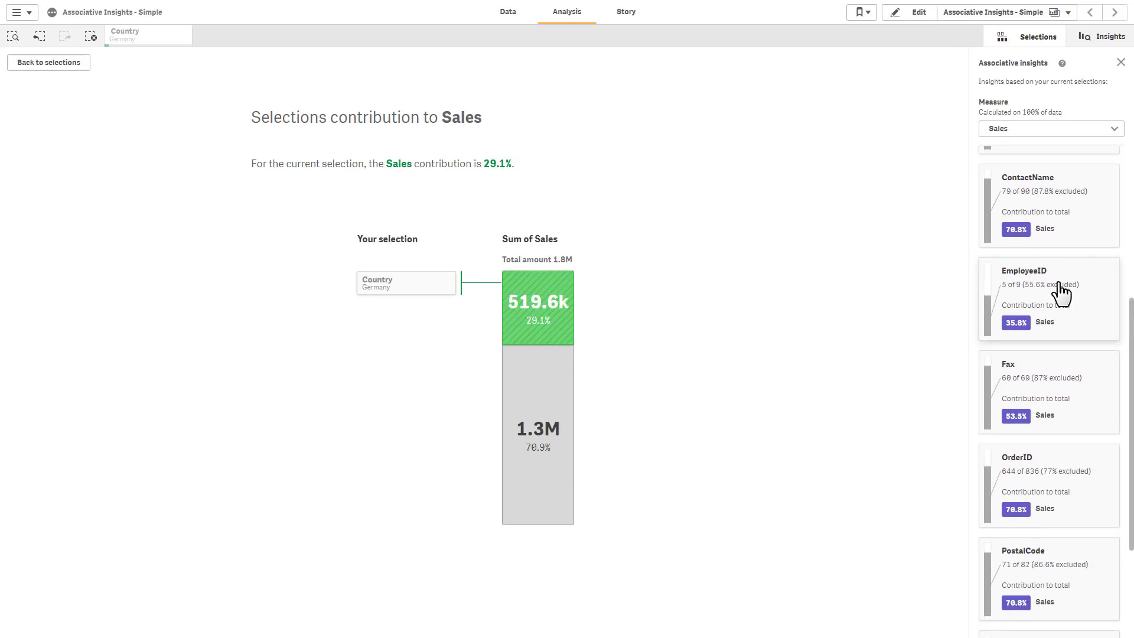
scroll(1063, 325, "down", 3)
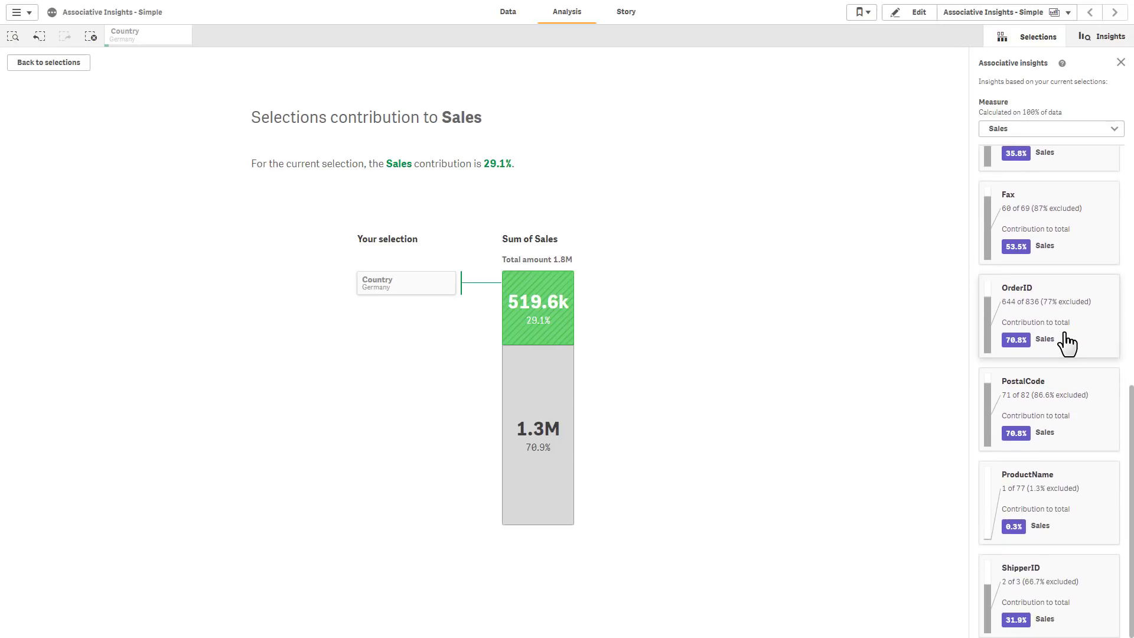
Open the ProductName insight, reveal Langoste Shirt's 4,783.53 Sales, and select it
left_click(1036, 502)
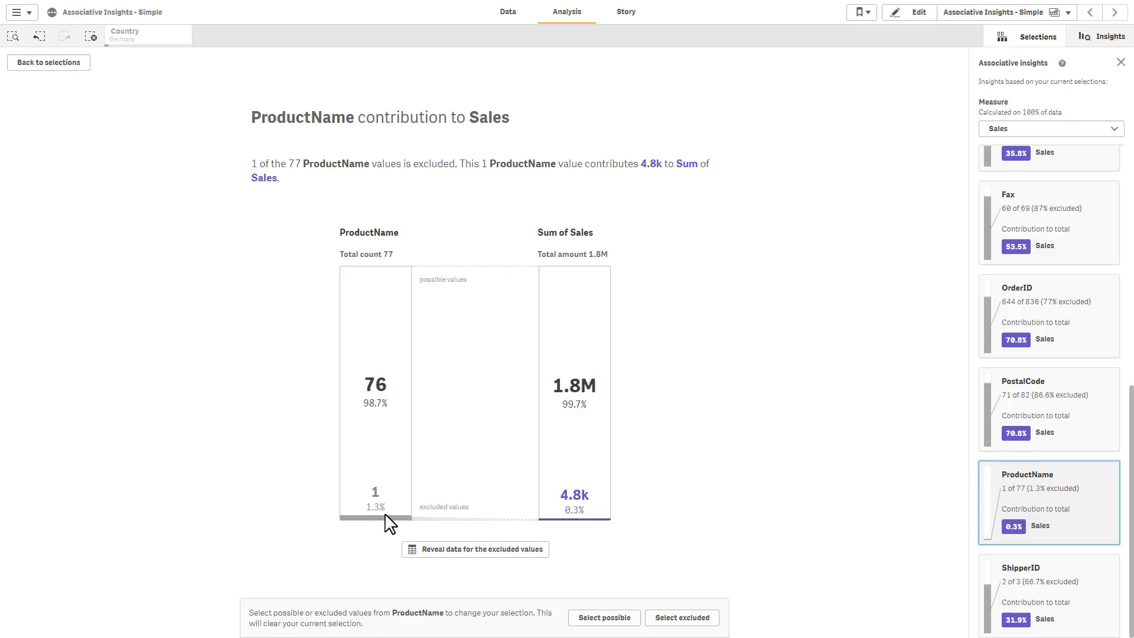
left_click(459, 553)
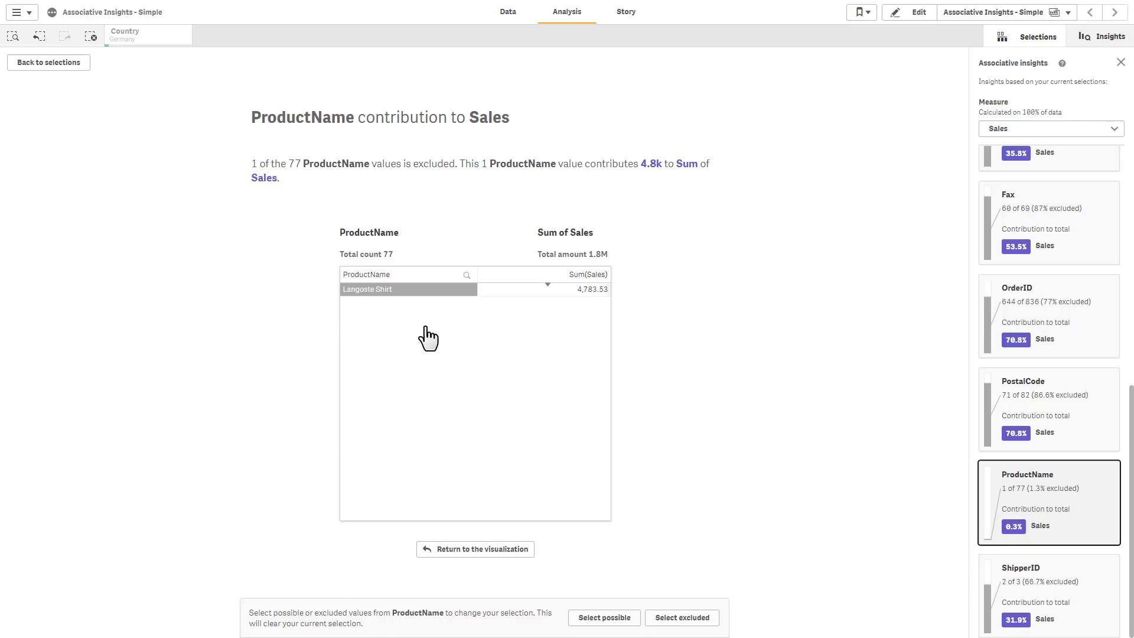
left_click(404, 306)
Select the excluded Langoste Shirt and generate associative insights showing 0.2% of total GP
left_click(679, 618)
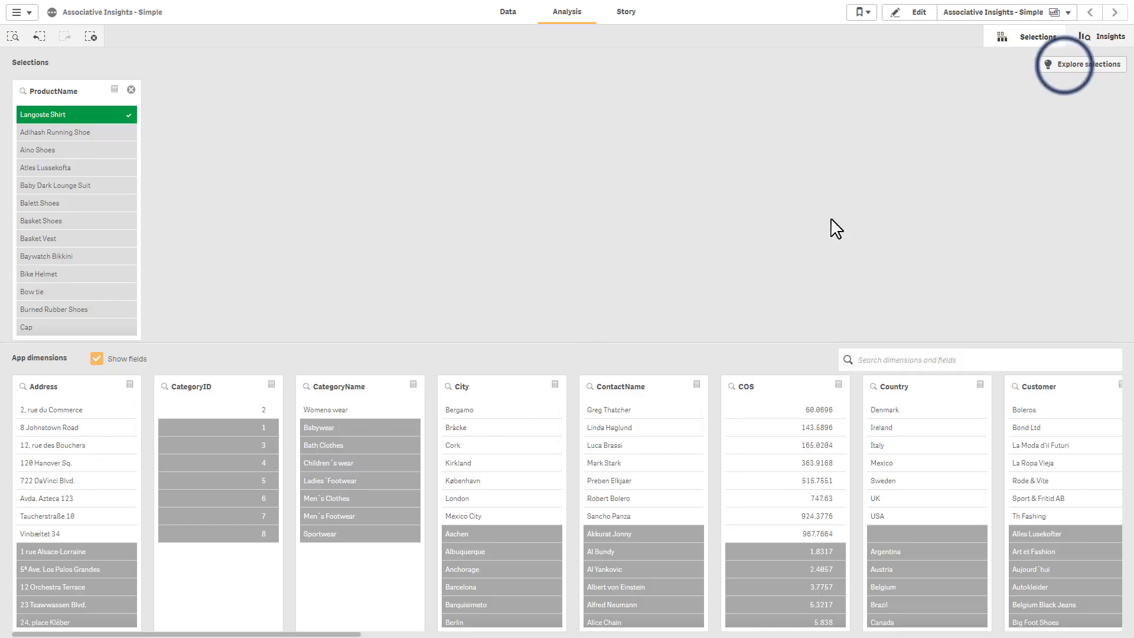
left_click(1067, 65)
left_click(1026, 302)
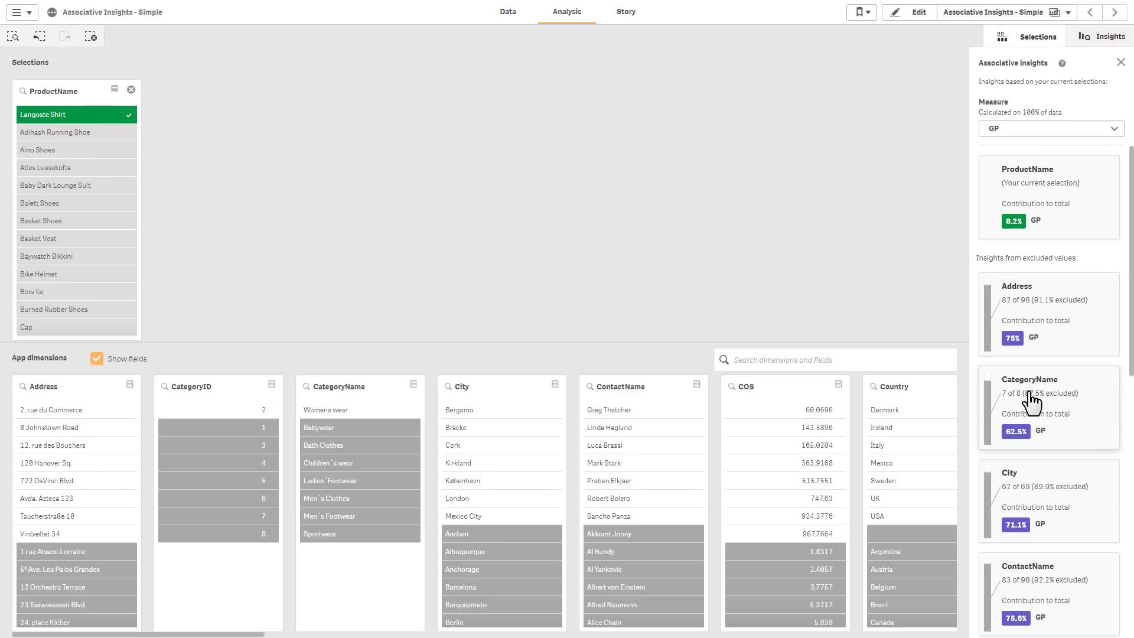
scroll(1027, 399, "down", 9)
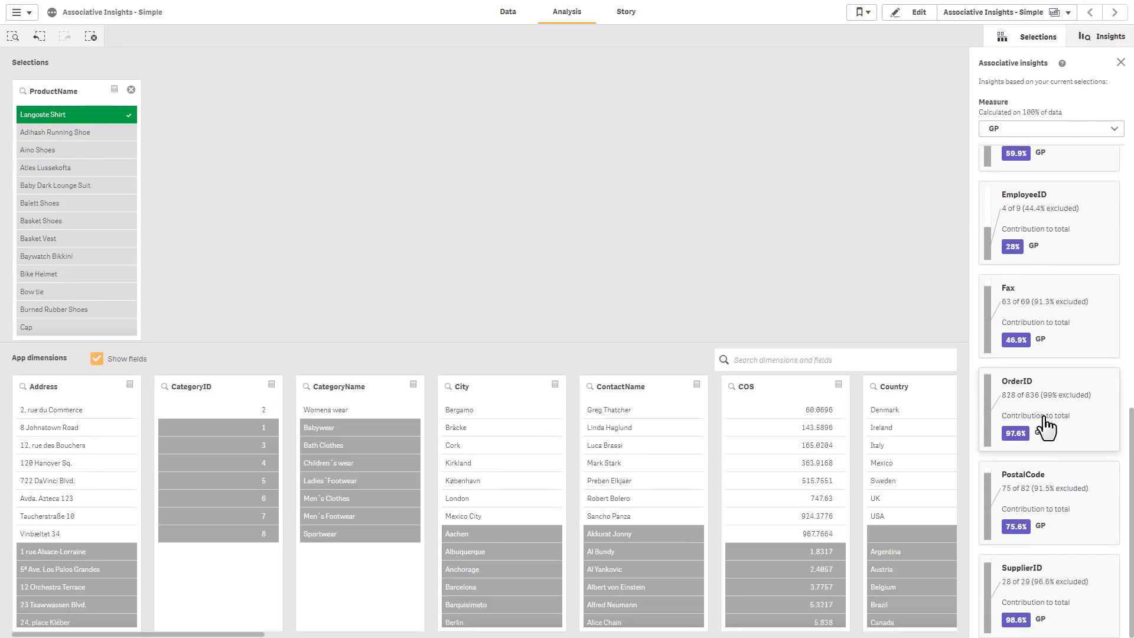
scroll(1043, 425, "up", 8)
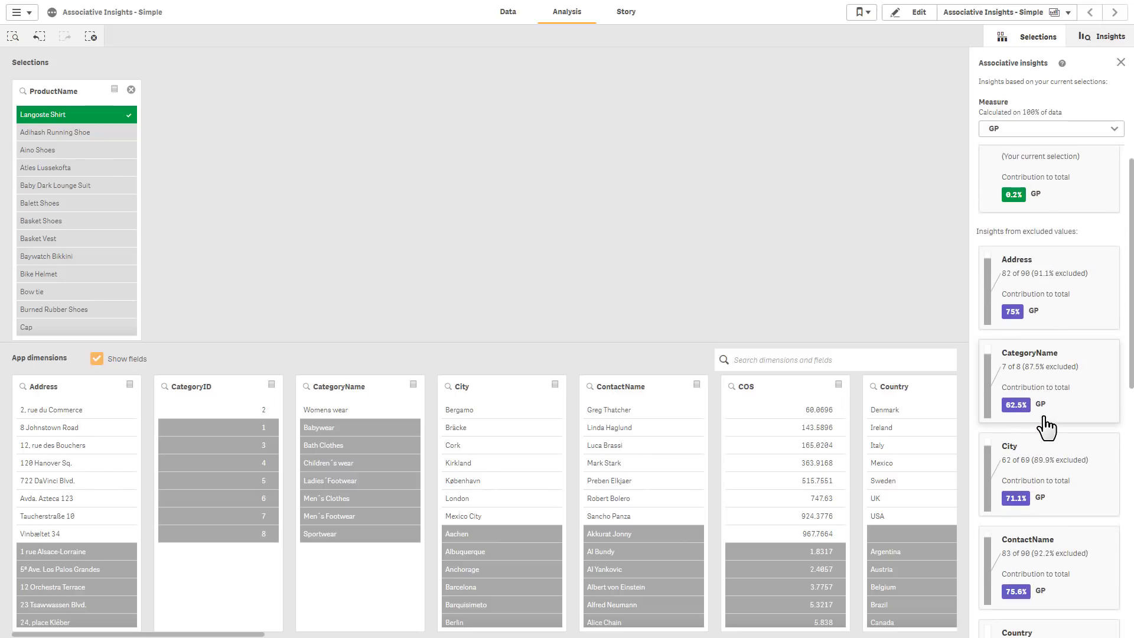
Generate Insights charts for the Customer field, showing 7 distinct customers with 4783.53 total Sales
left_click(1094, 36)
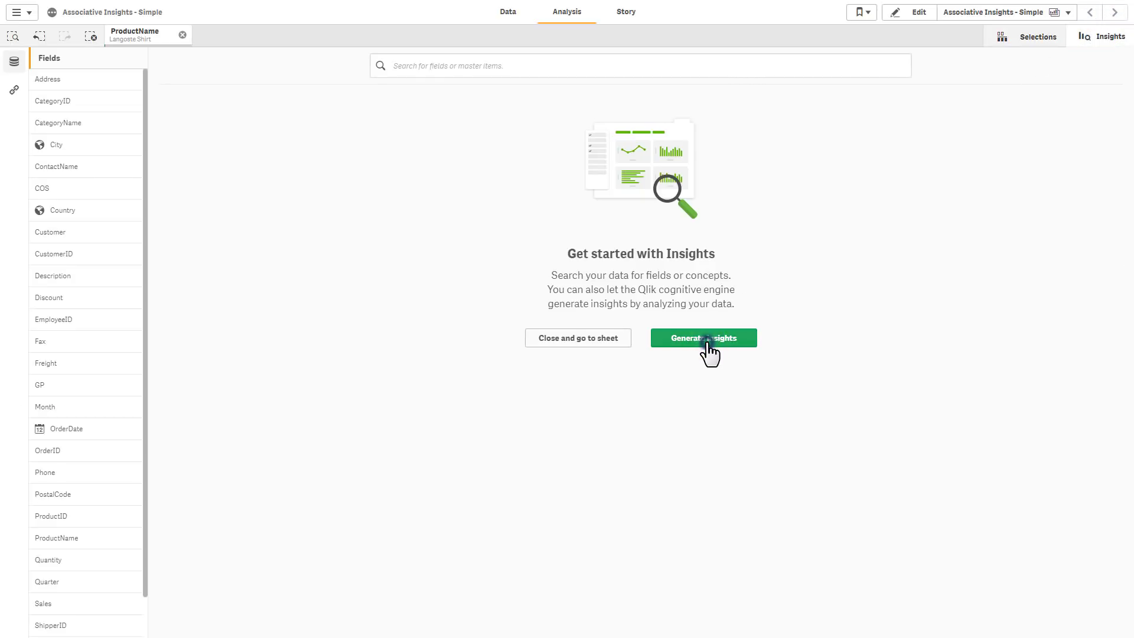
left_click(706, 345)
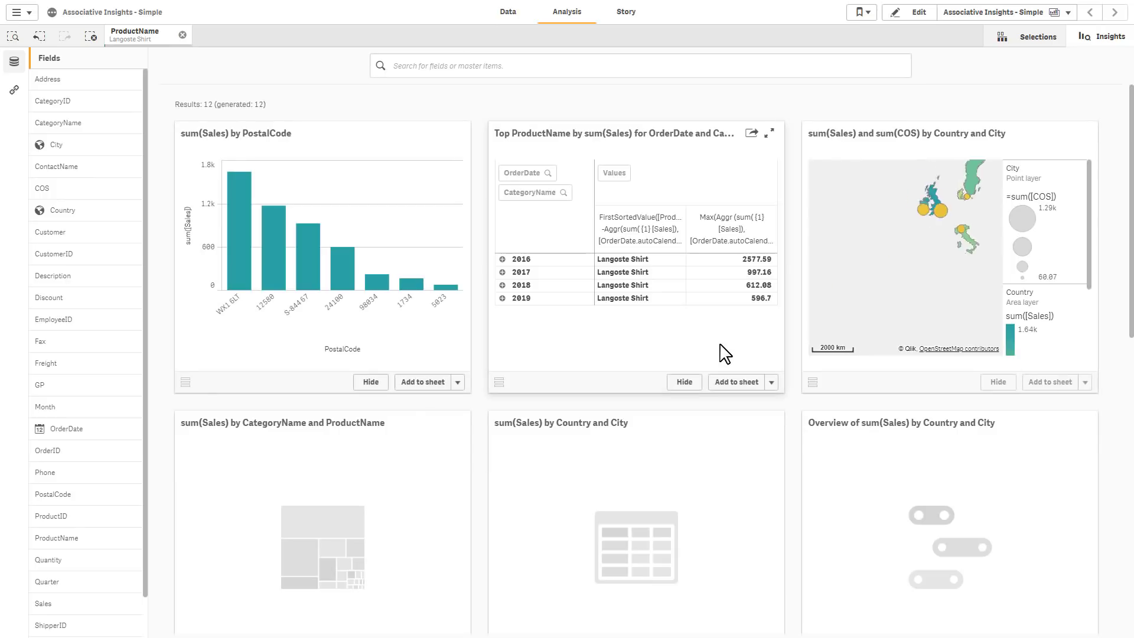
left_click(449, 65)
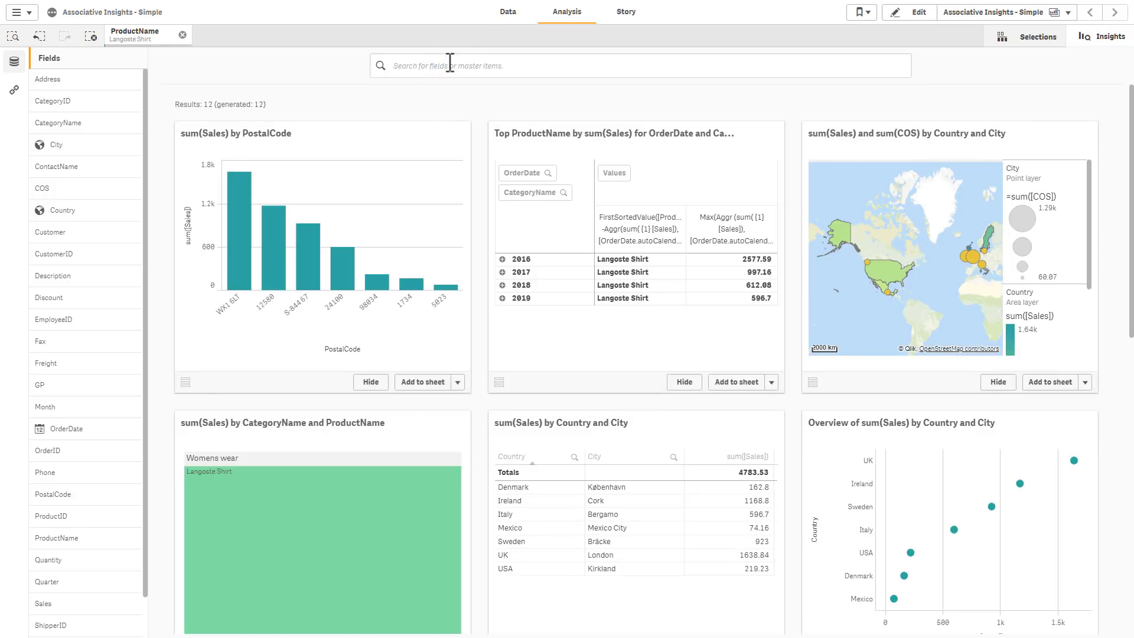
left_click(446, 64)
type("cus")
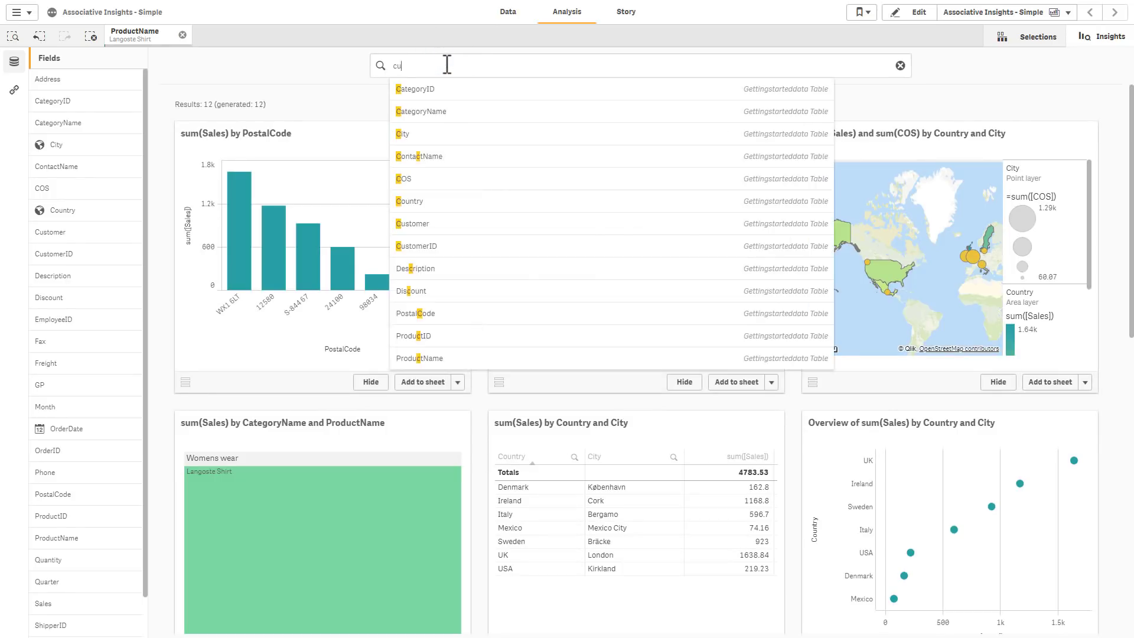
left_click(446, 90)
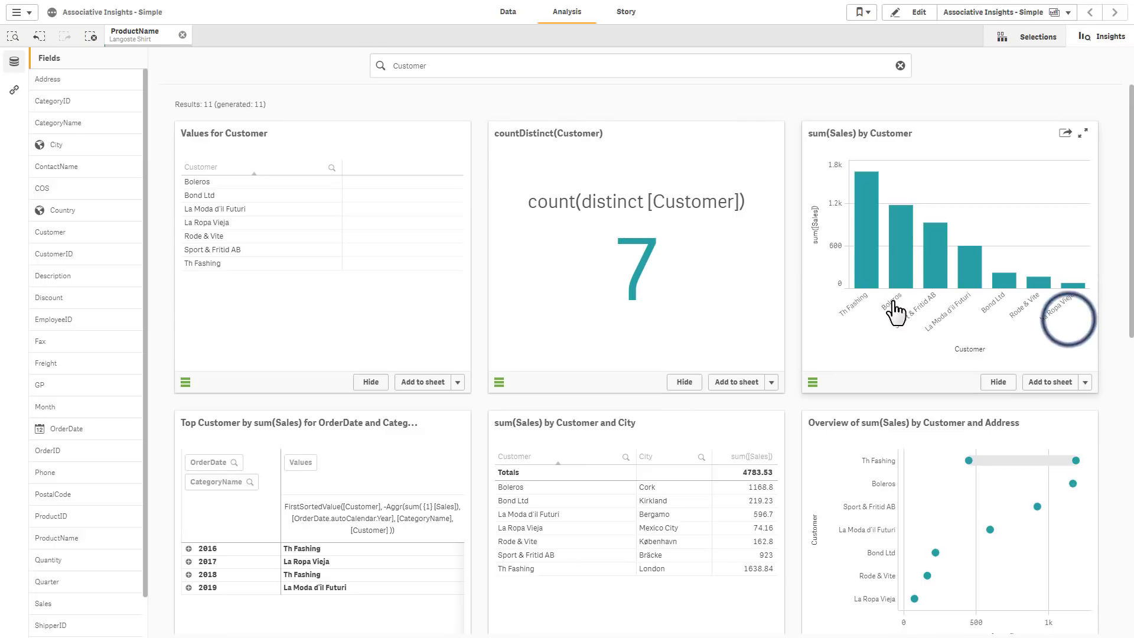
Select all seven customers in the enlarged sum(Sales) by Customer chart
left_click(1085, 155)
left_click_drag(132, 580, 914, 494)
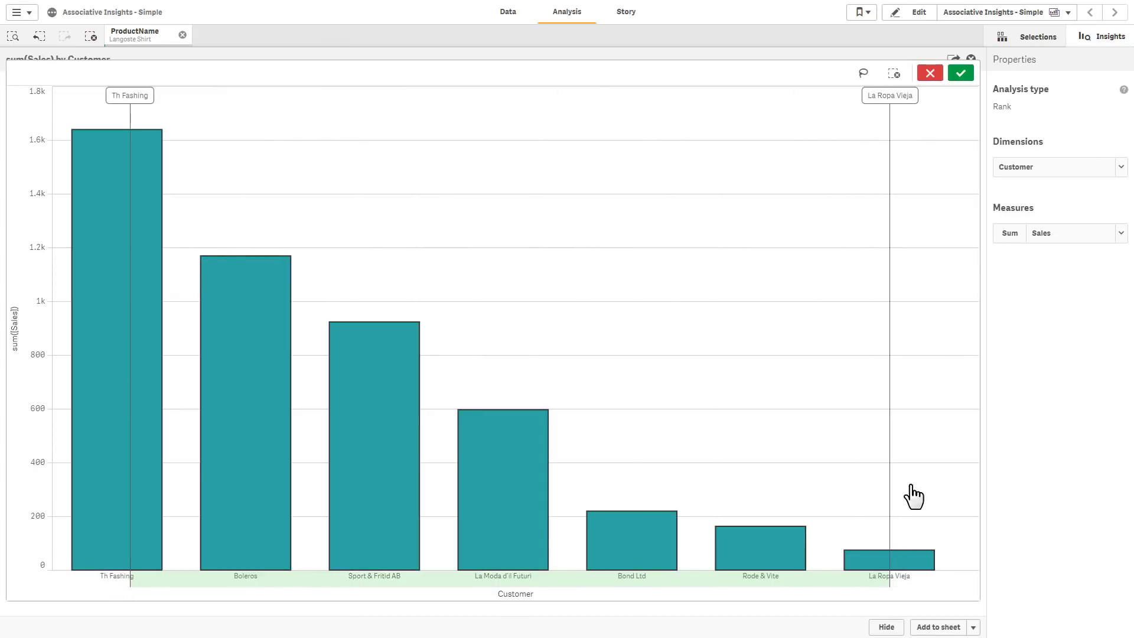
left_click(961, 73)
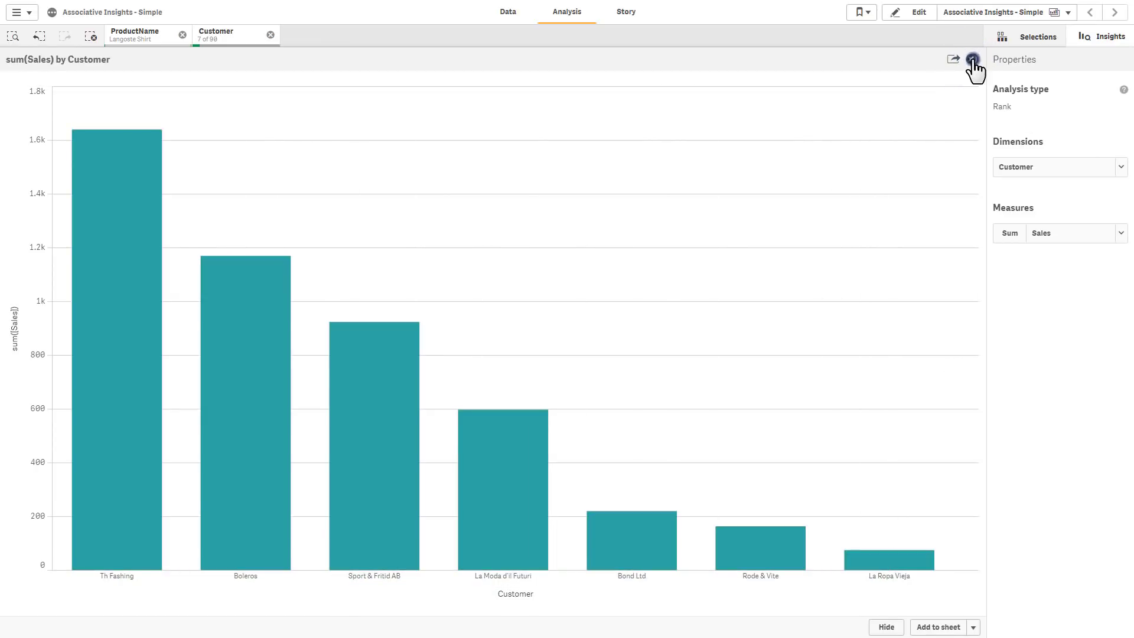
left_click(973, 60)
Browse the ProductName list and close it without changing selections
left_click(142, 39)
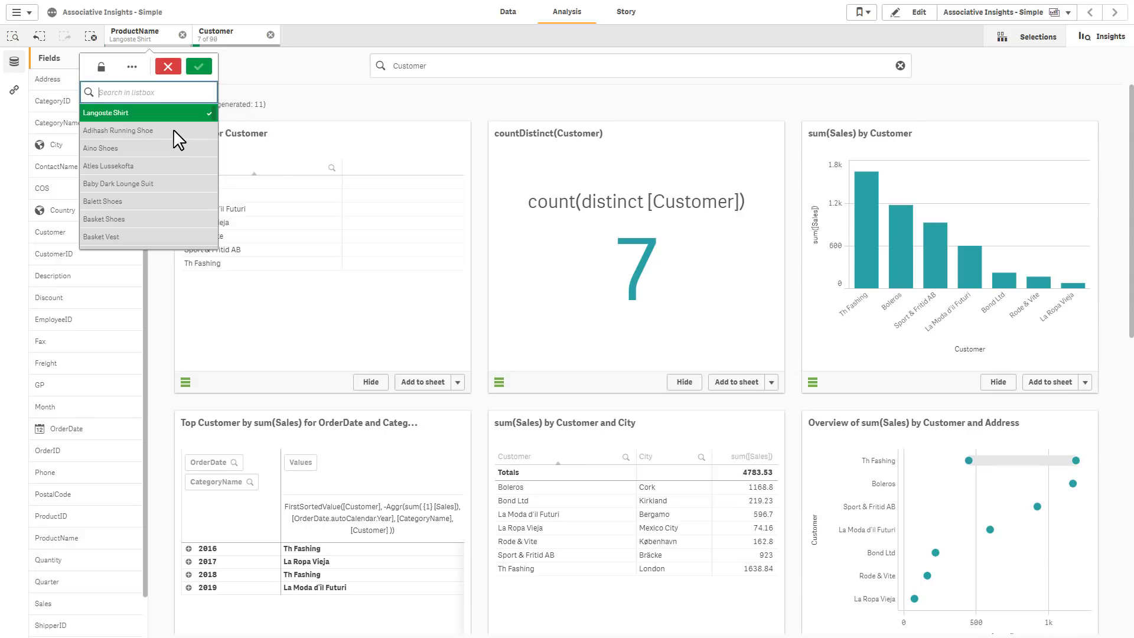
scroll(175, 133, "down", 10)
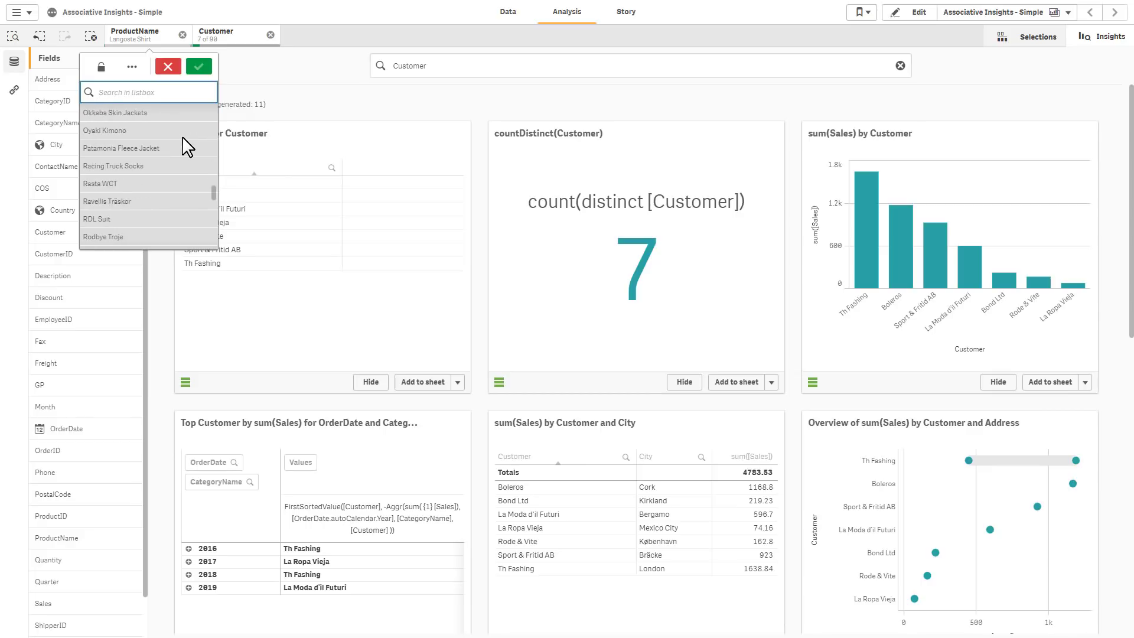
scroll(188, 147, "down", 5)
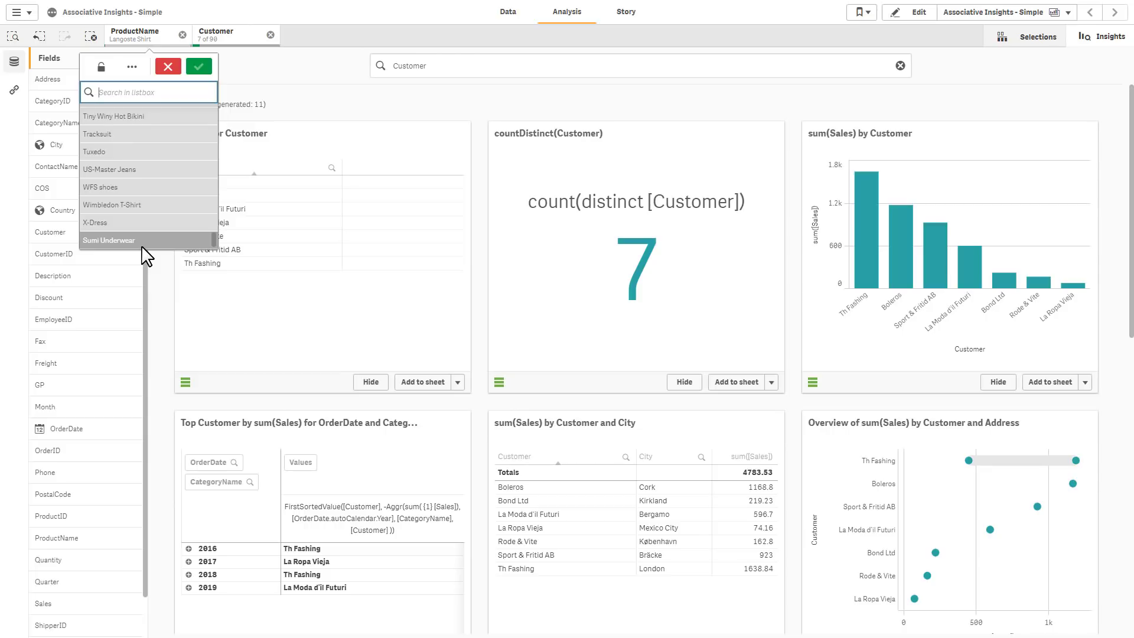
left_click(169, 66)
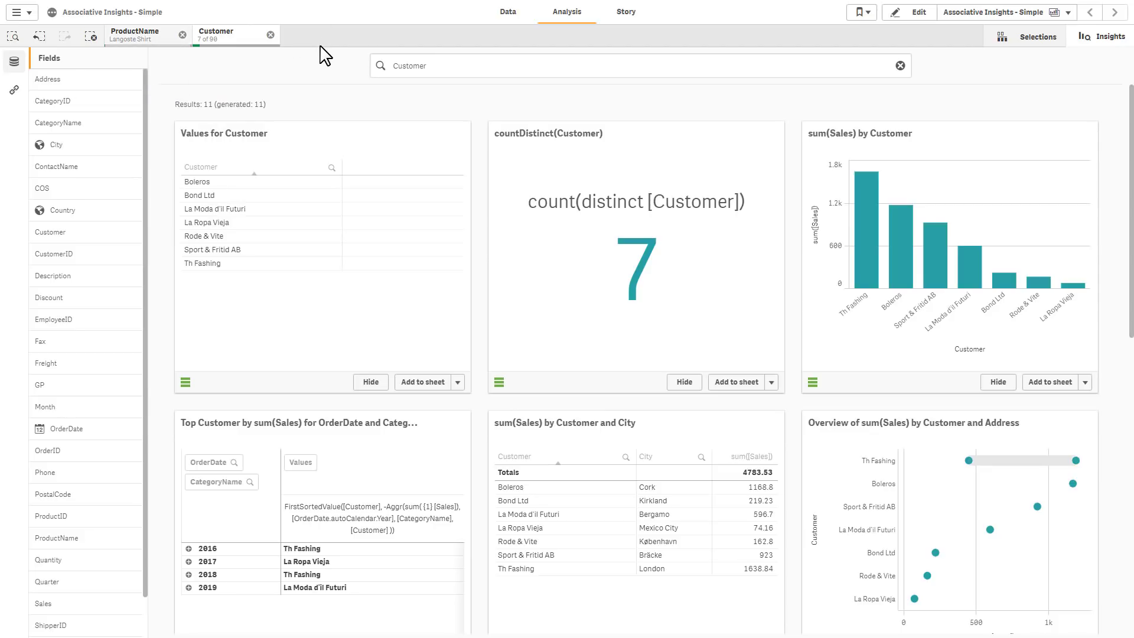